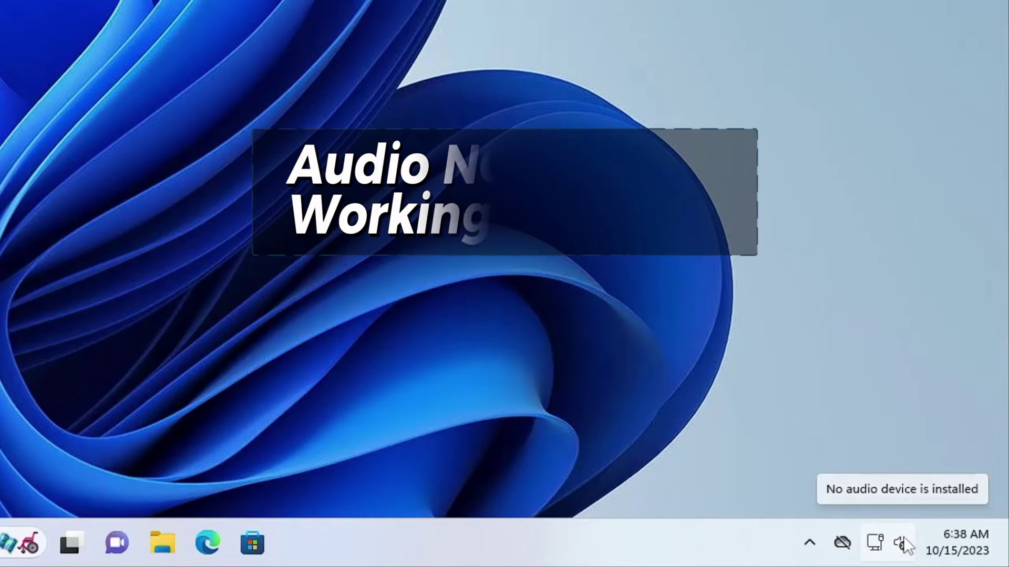
- Check the sound status from the speaker icon in the system tray
click(903, 537)
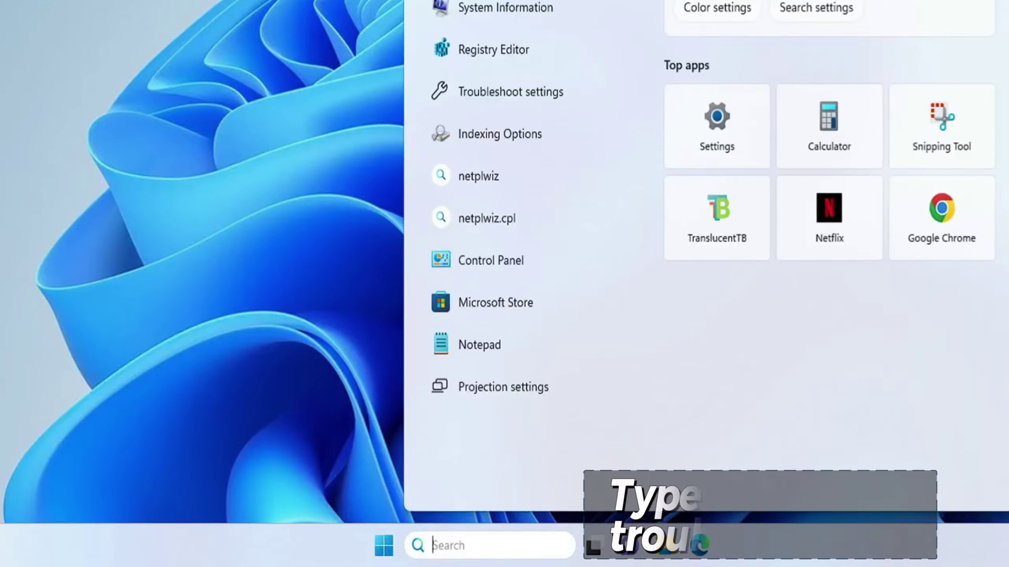
- Run the Playing Audio troubleshooter from Troubleshoot settings > Other troubleshooters
text(trouble)
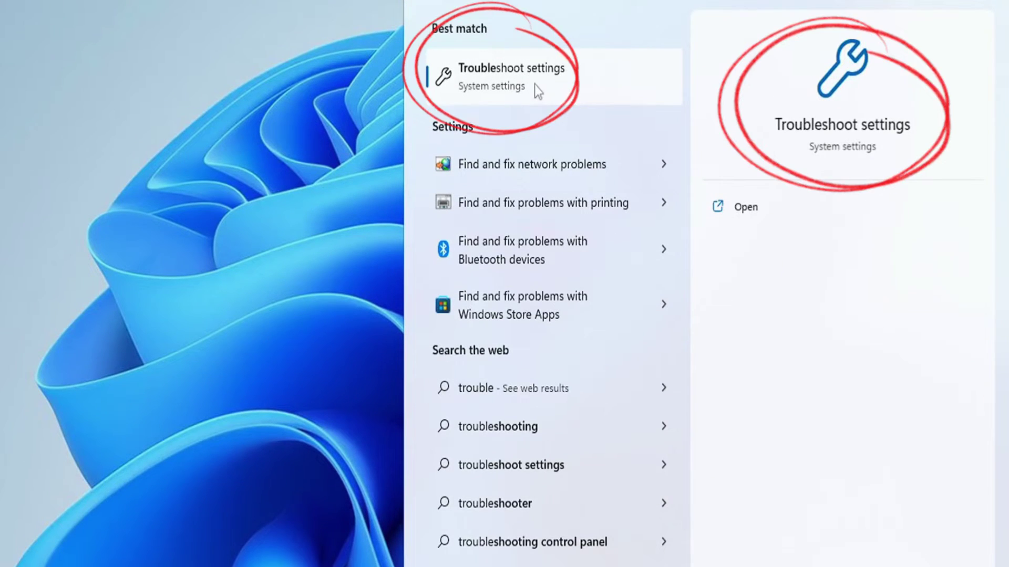
click(534, 85)
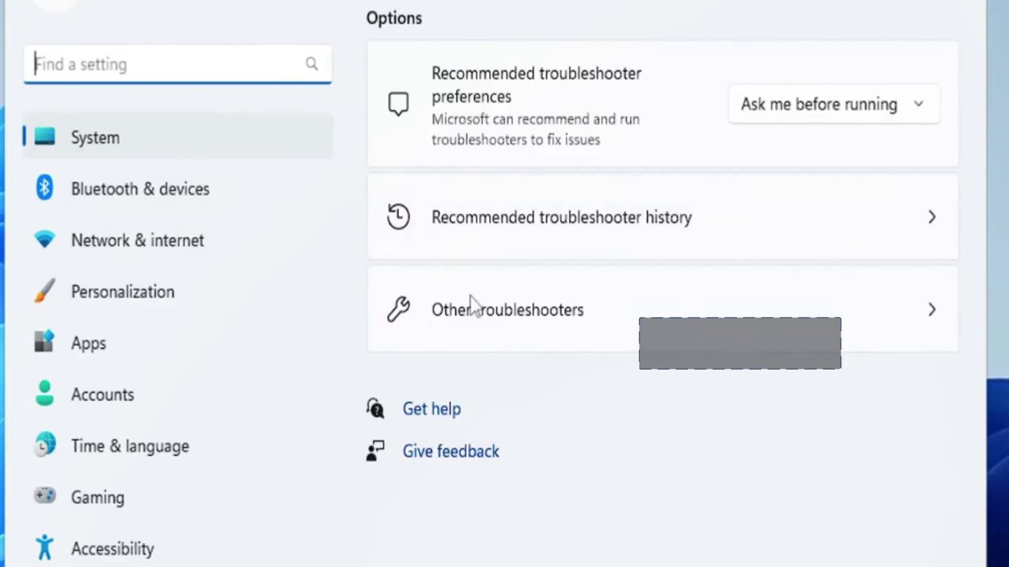
click(498, 309)
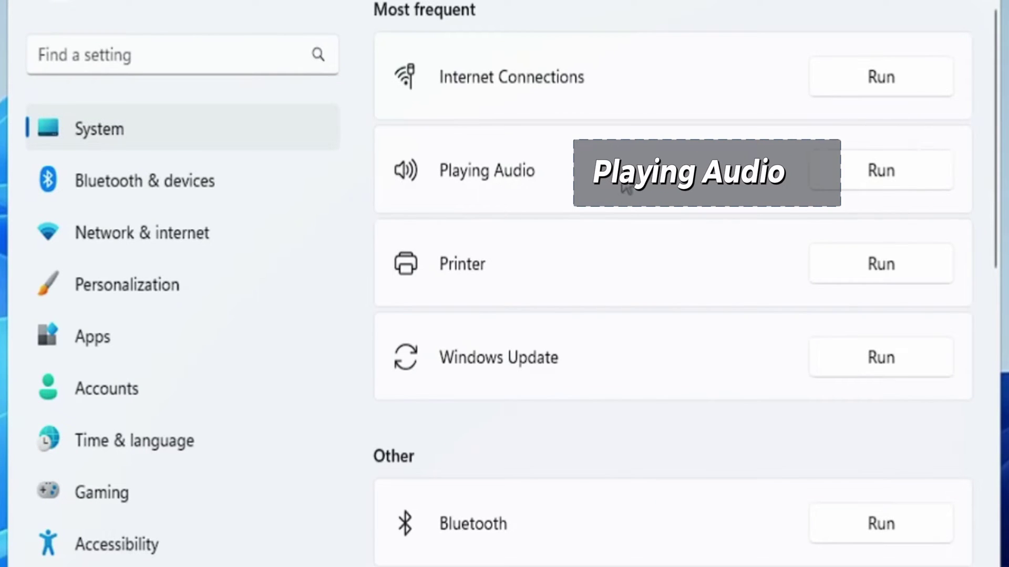
click(848, 189)
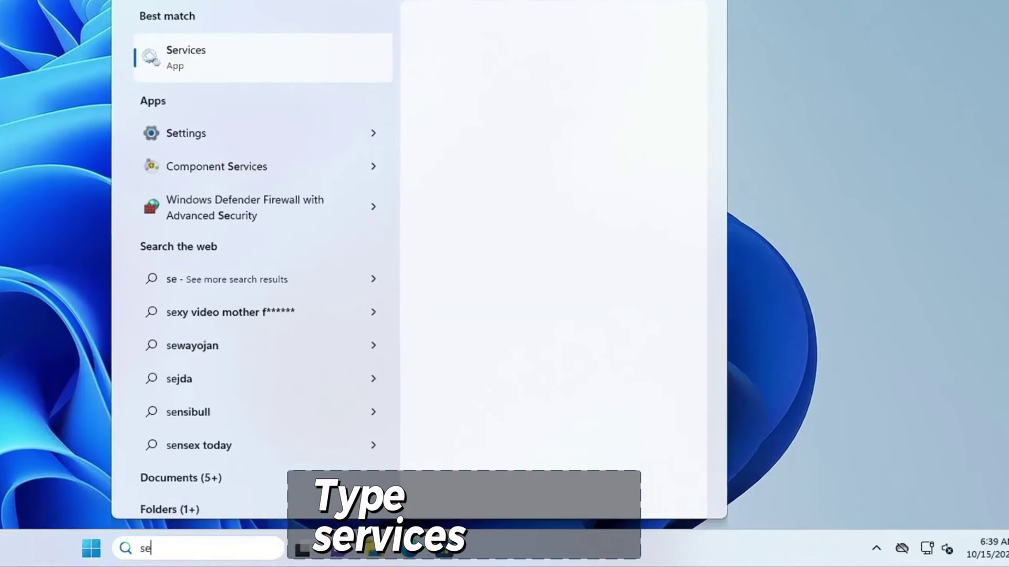
- Launch the Services app and select the Windows Audio service in the list
text(vices)
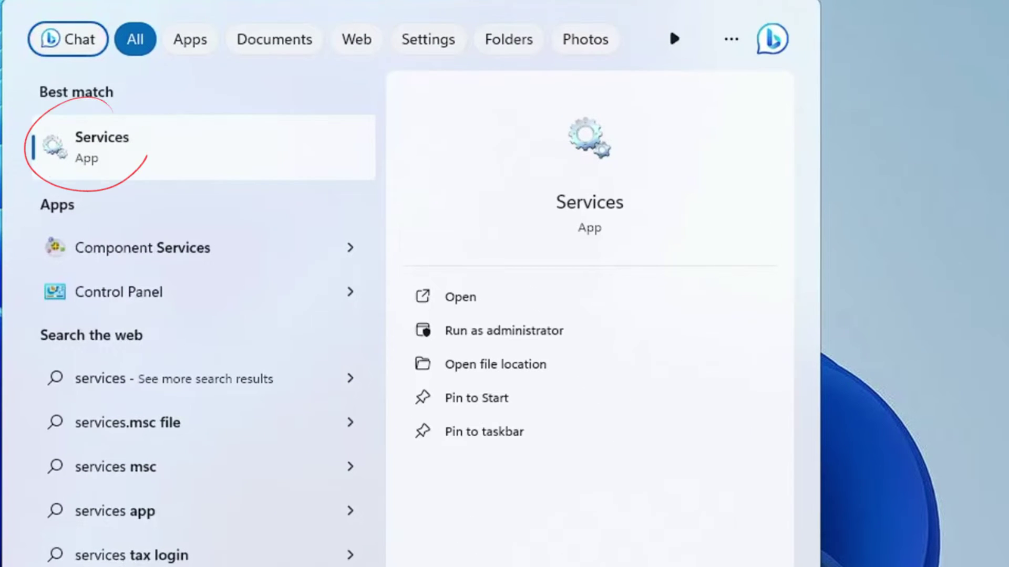
key(Return)
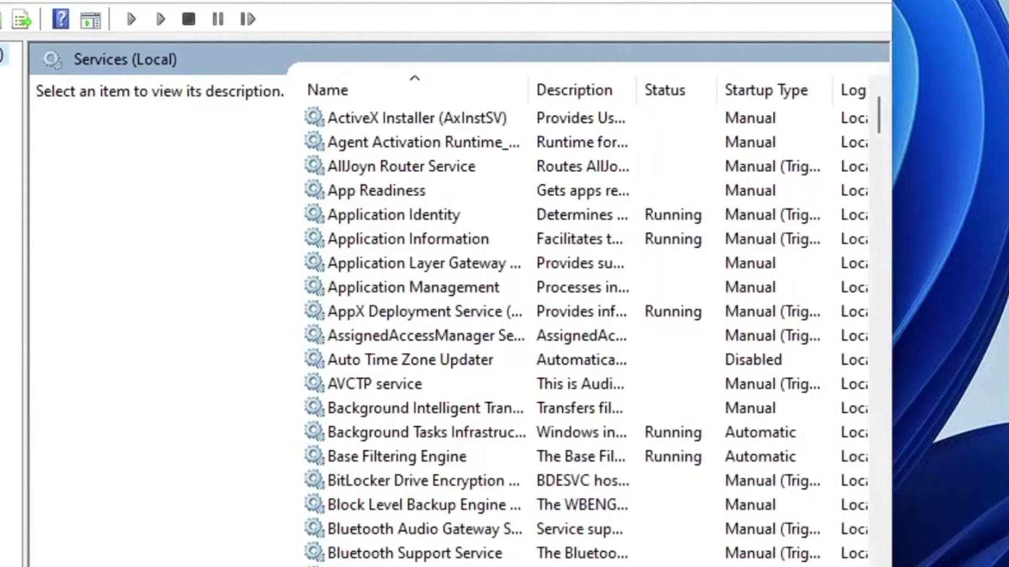
click(410, 360)
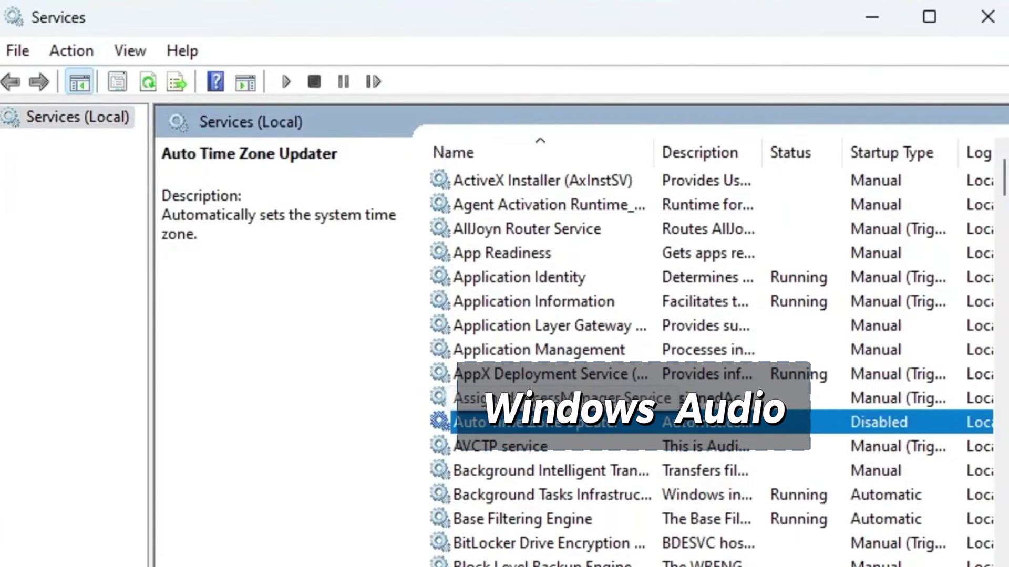
scroll(562, 467, down, 20)
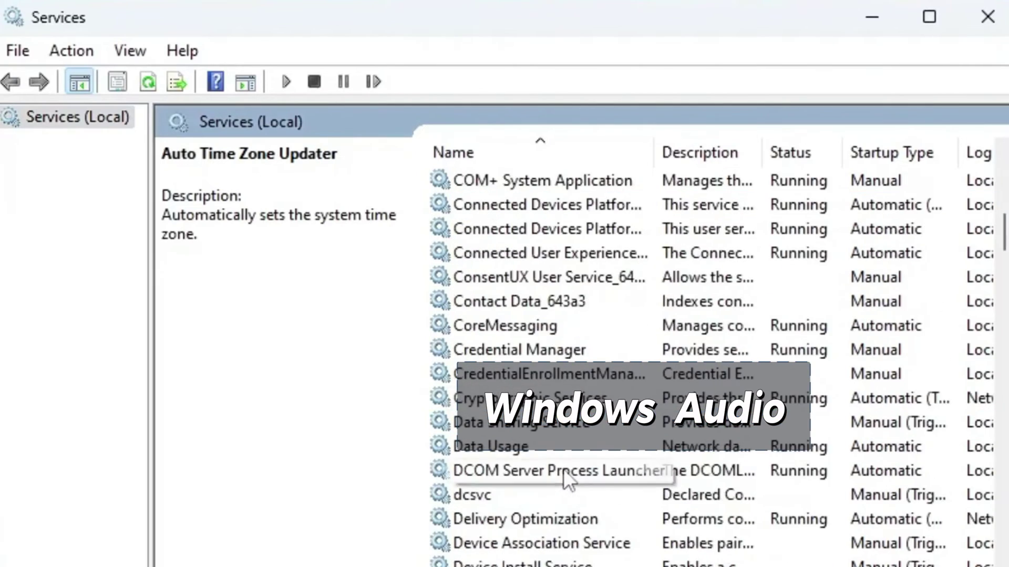
scroll(560, 477, down, 20)
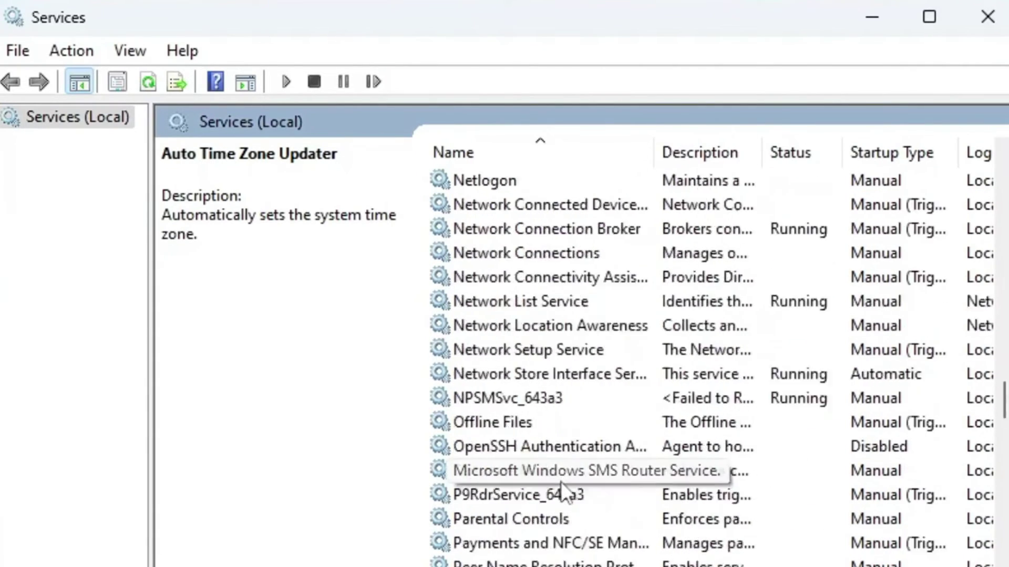
click(513, 398)
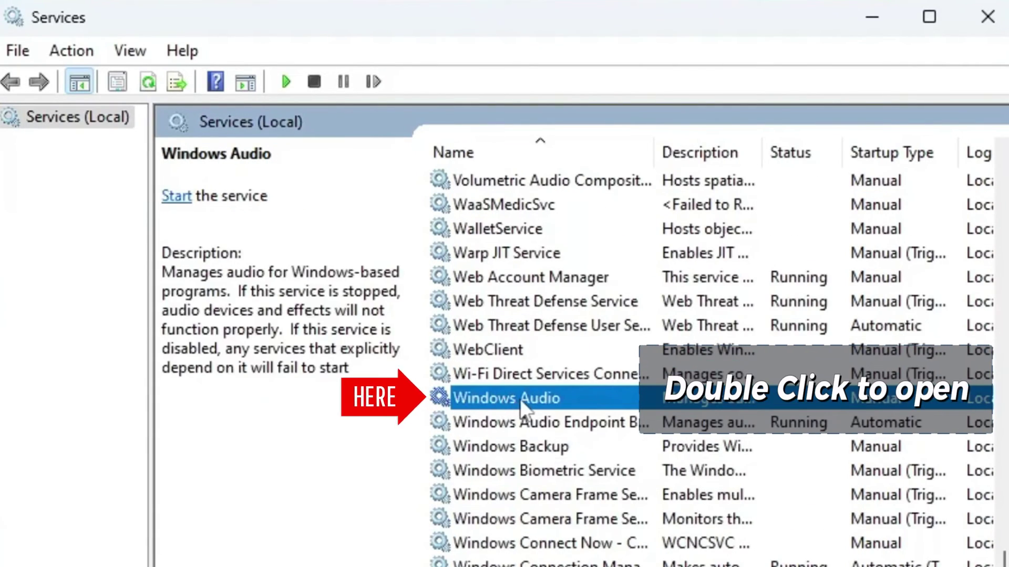
- Set Windows Audio startup type to Automatic, start the service, and apply the change
double_click(551, 398)
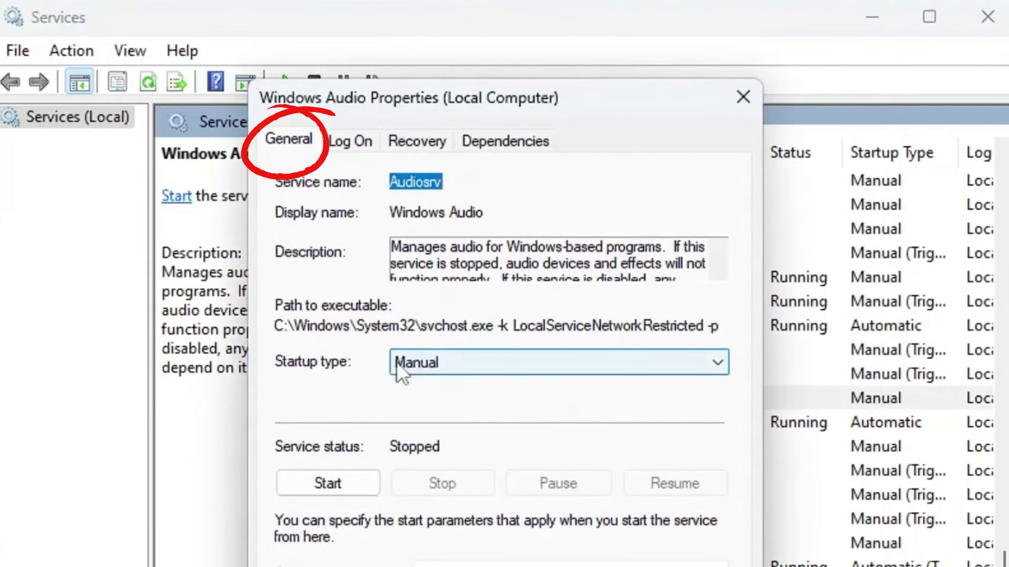
click(434, 364)
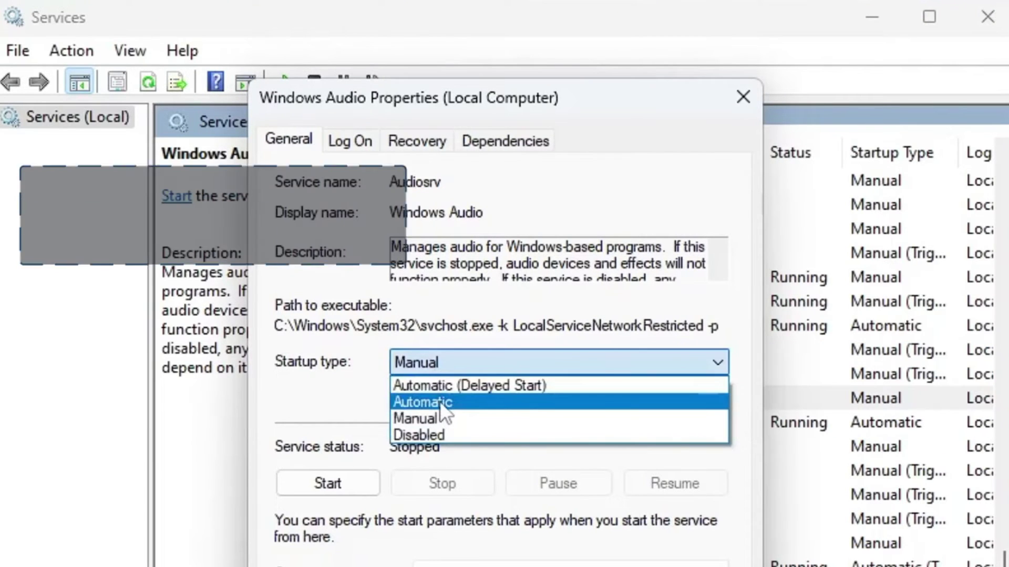
click(440, 402)
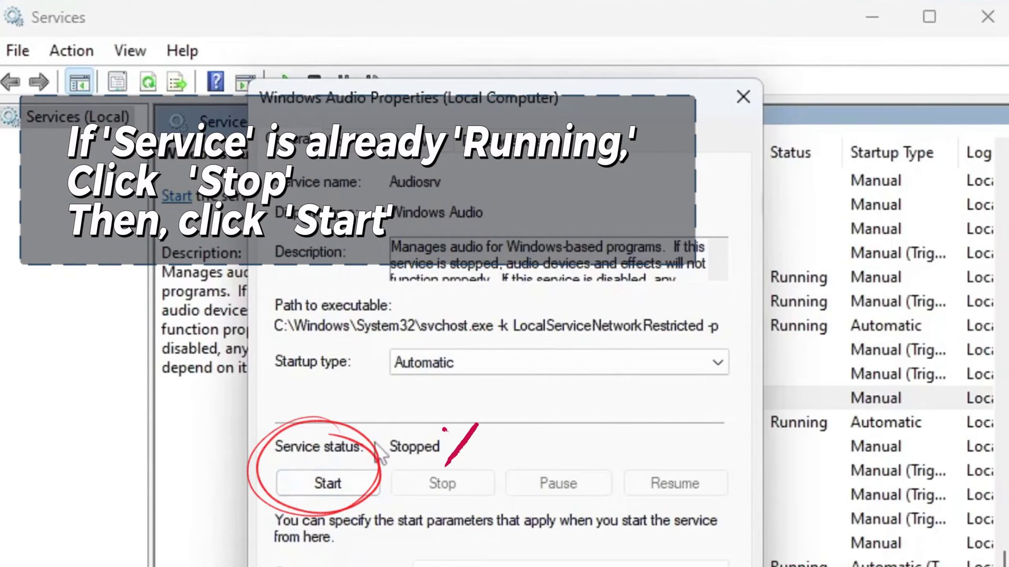
click(339, 482)
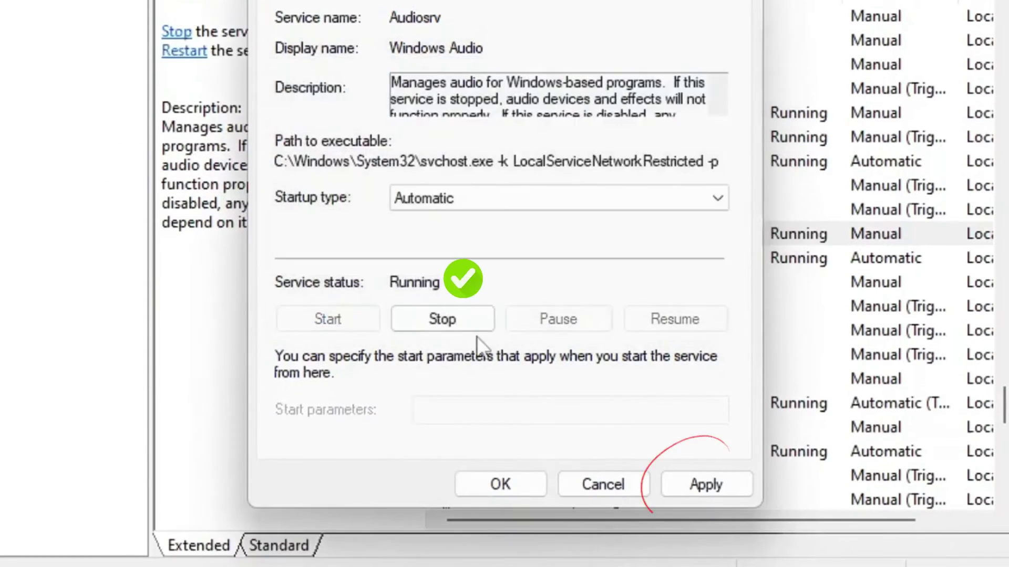
click(702, 484)
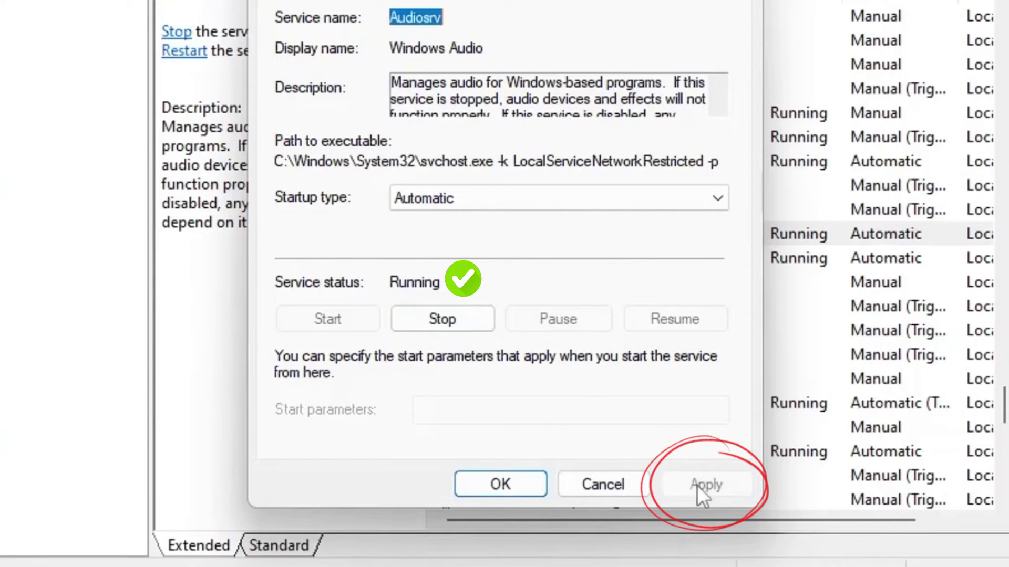
click(502, 484)
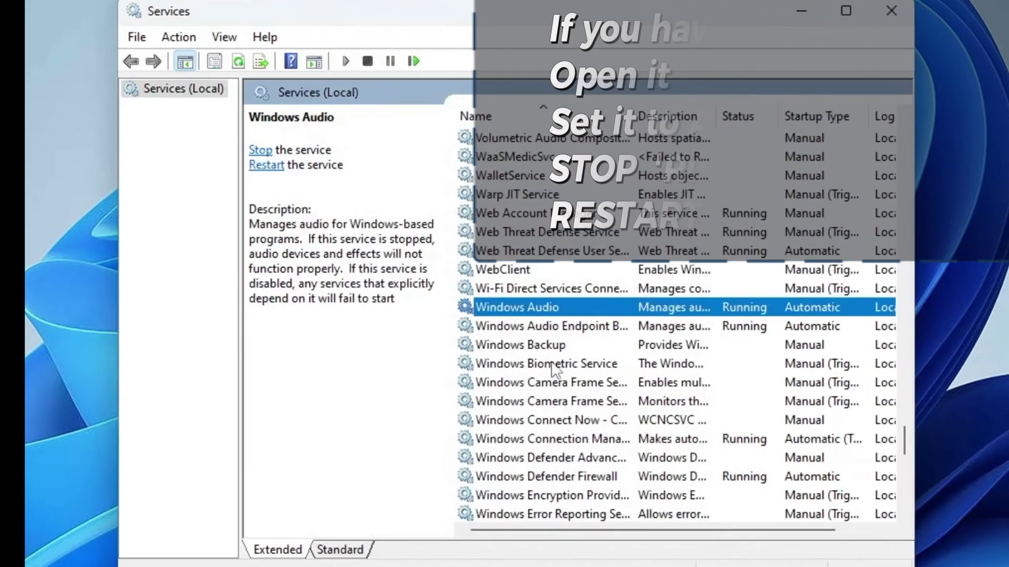
- Select the Windows Audio Endpoint Builder service to check its status
click(552, 366)
click(534, 325)
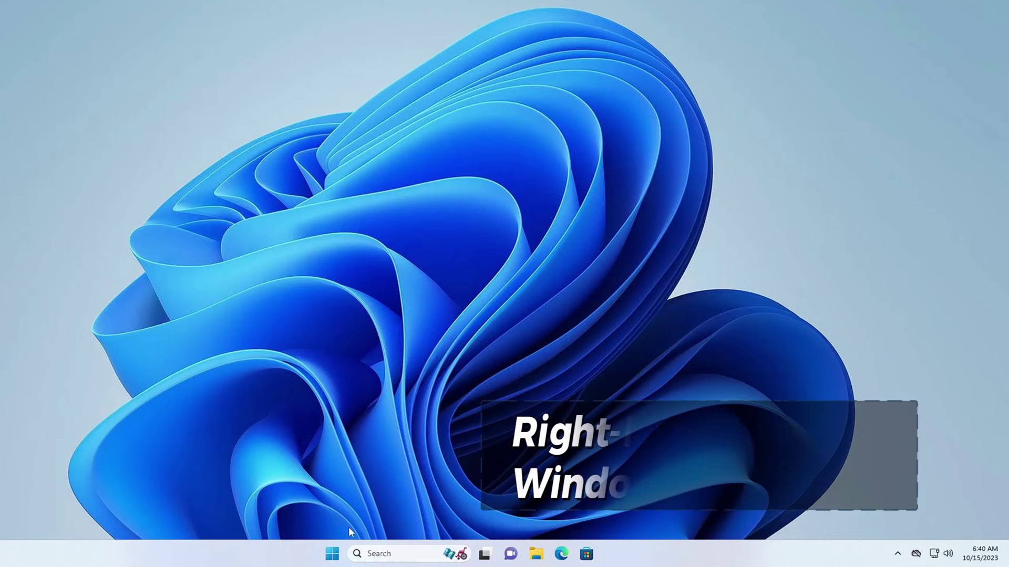
- Go to Settings > Windows Update > Advanced options
right_click(332, 554)
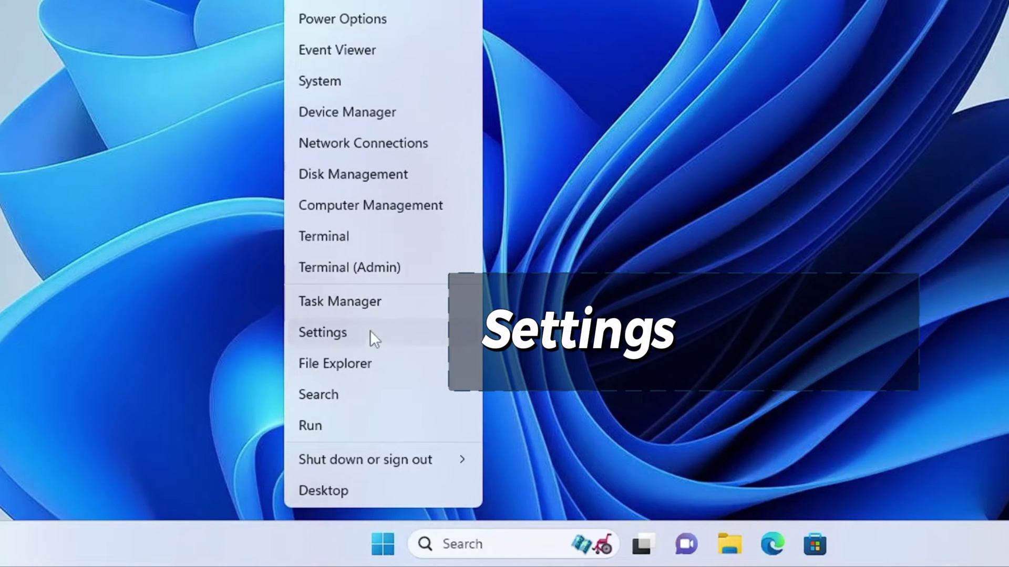
click(352, 331)
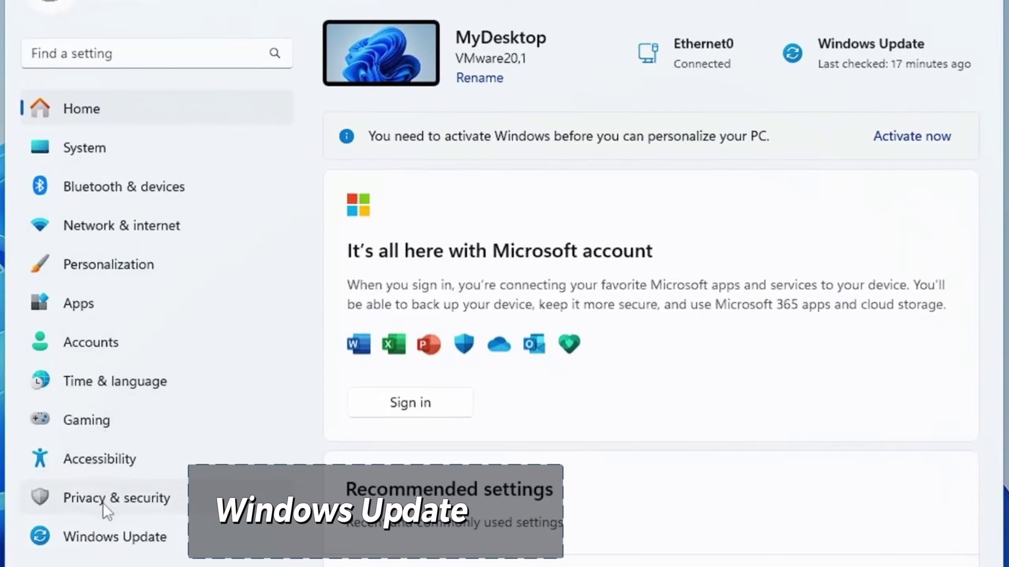
click(111, 538)
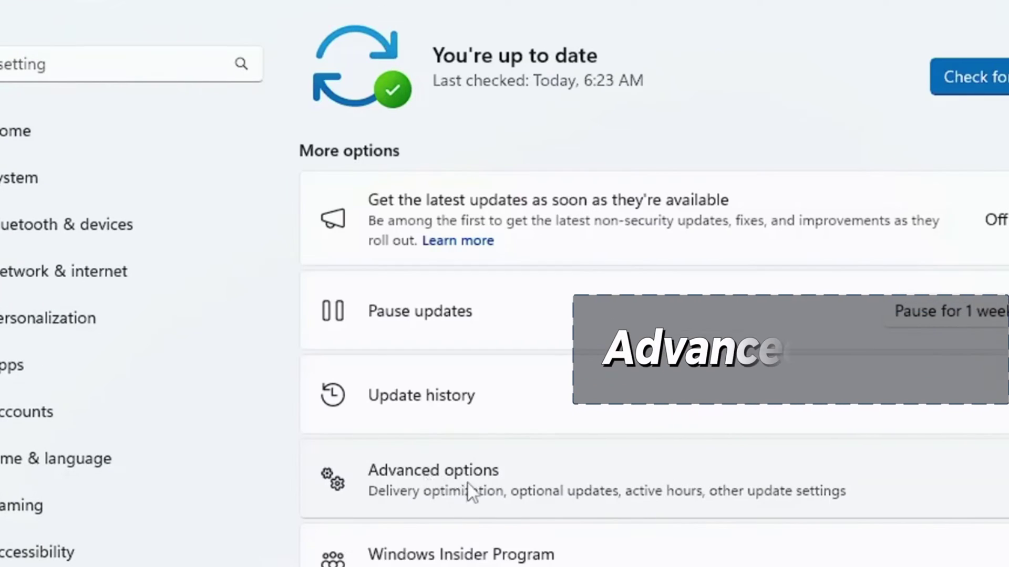
click(623, 433)
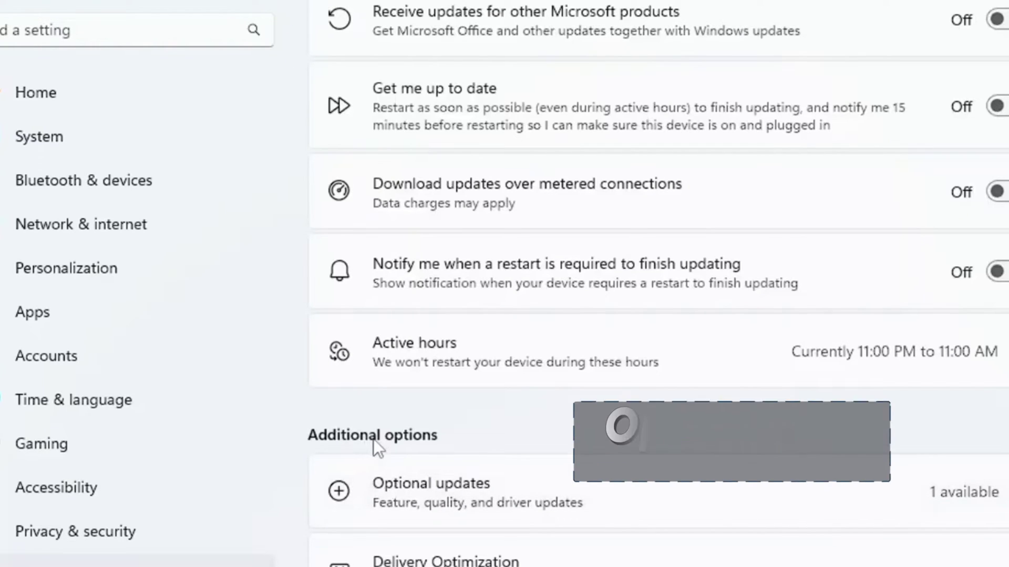
- Install the optional VMware display driver update, then launch Device Manager
click(470, 498)
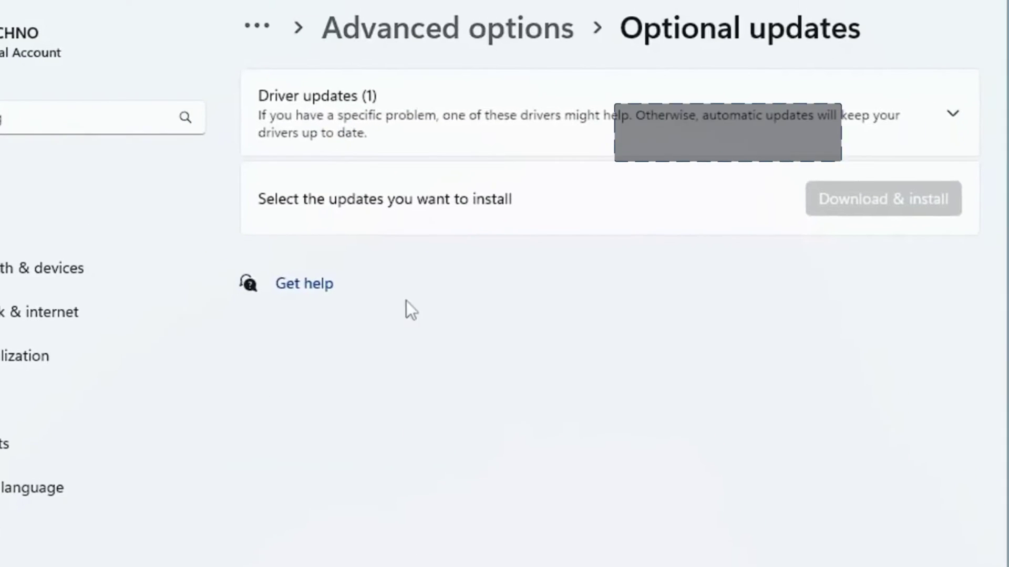
click(423, 107)
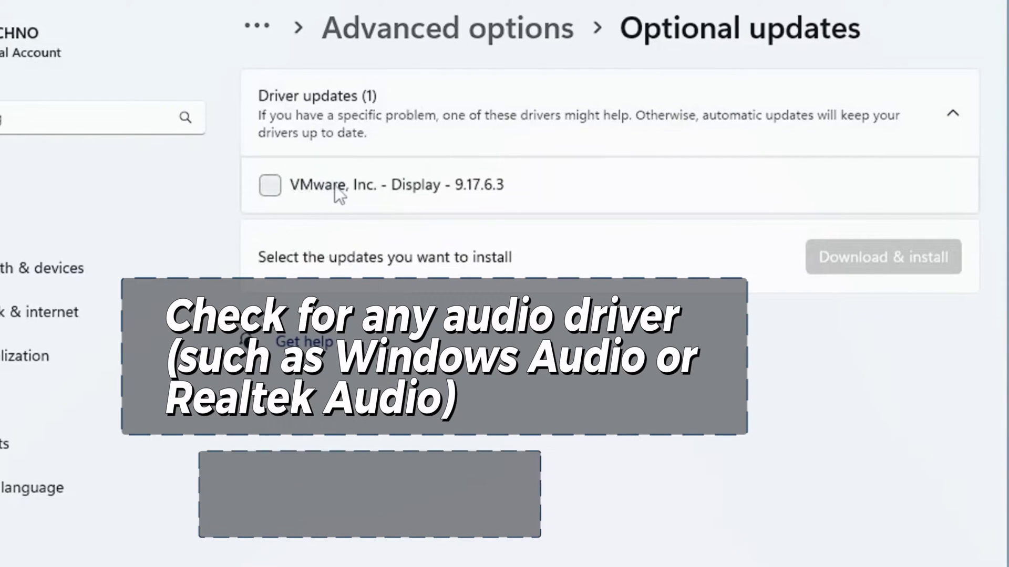
click(270, 187)
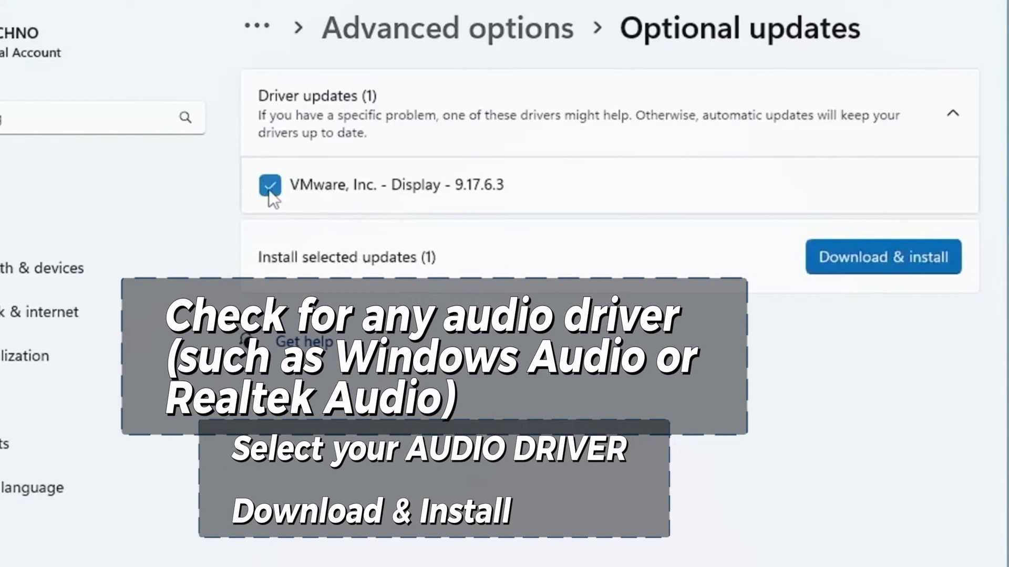
click(887, 262)
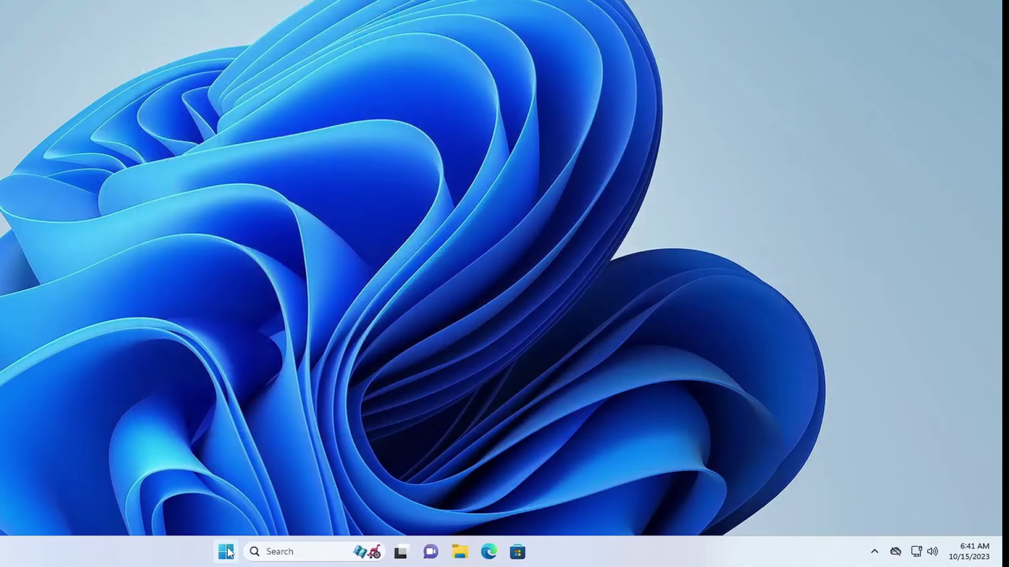
right_click(227, 551)
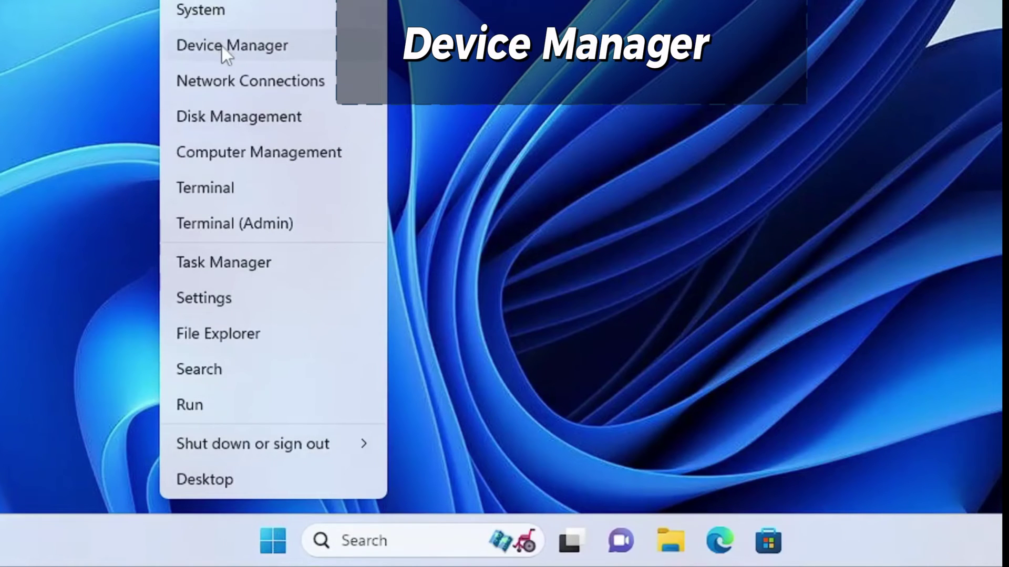
click(222, 46)
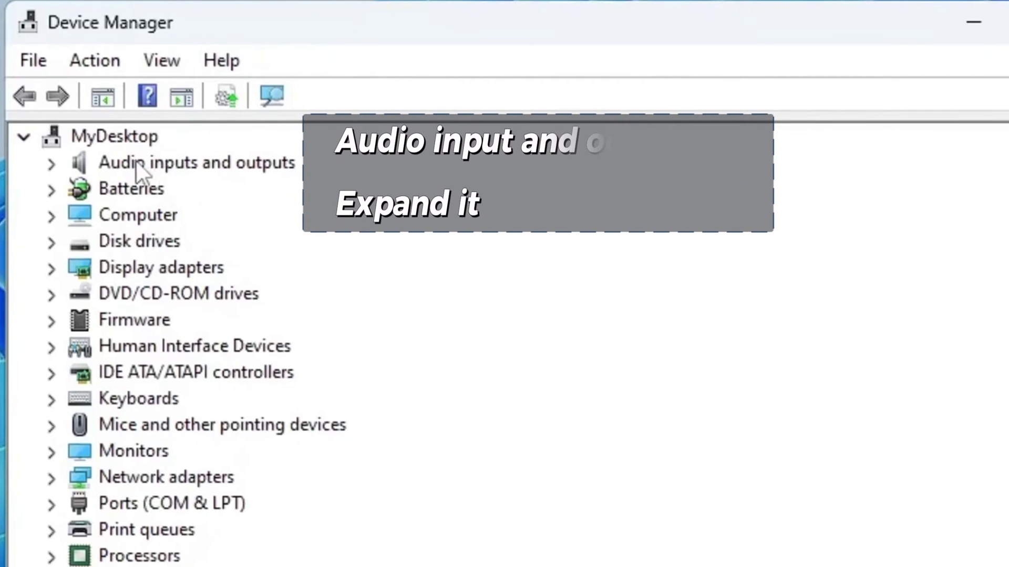
- Expand Audio inputs and outputs and select the Microphone and Speakers devices
double_click(272, 171)
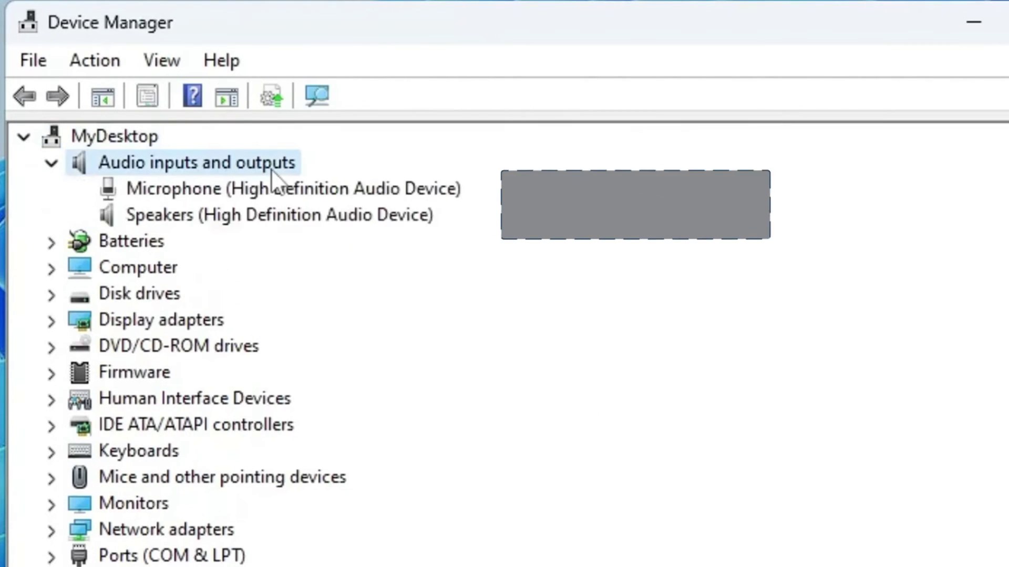
click(225, 195)
click(218, 221)
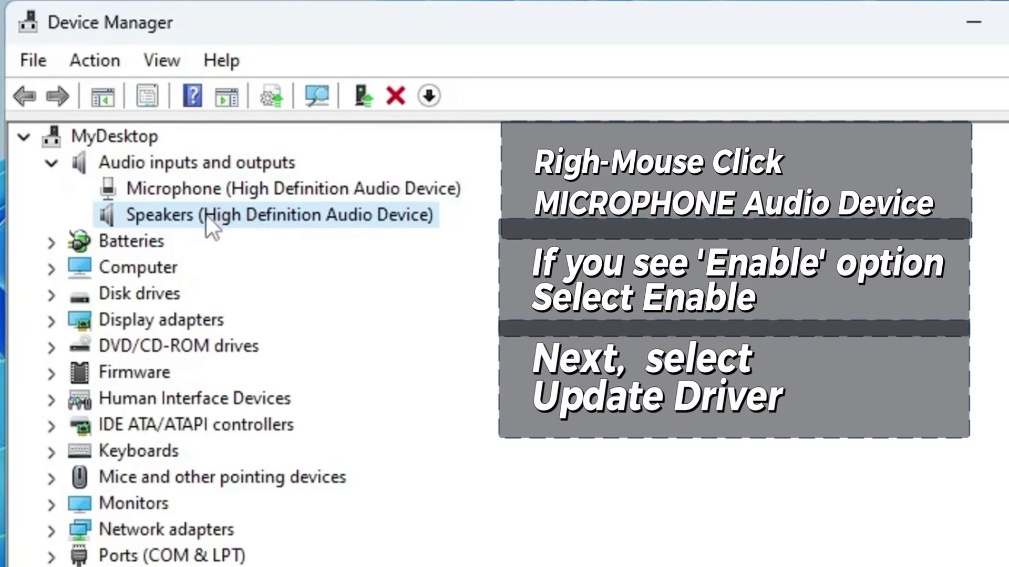
- Search automatically for a Speakers driver update; the best driver is already installed
right_click(256, 213)
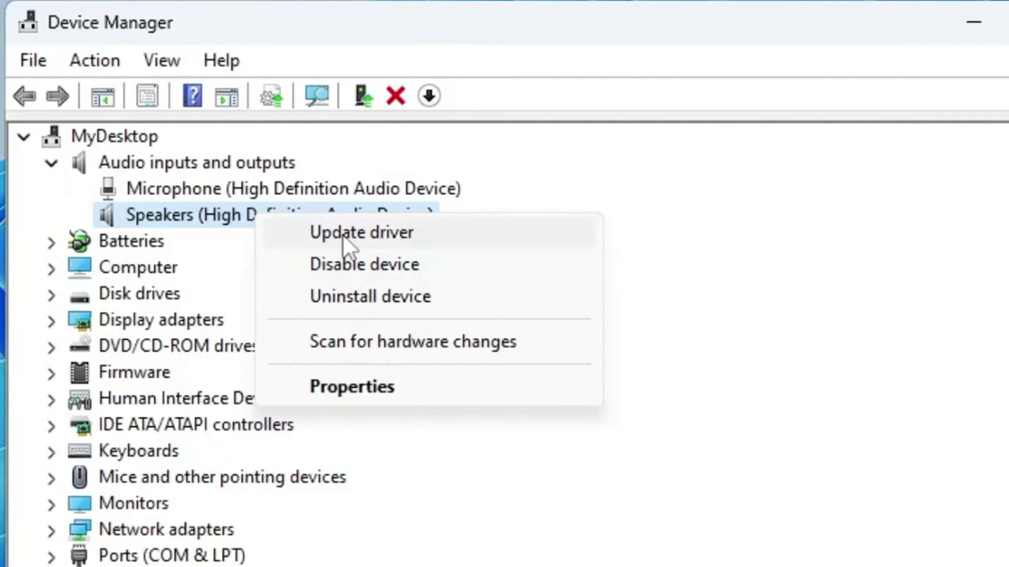
click(342, 234)
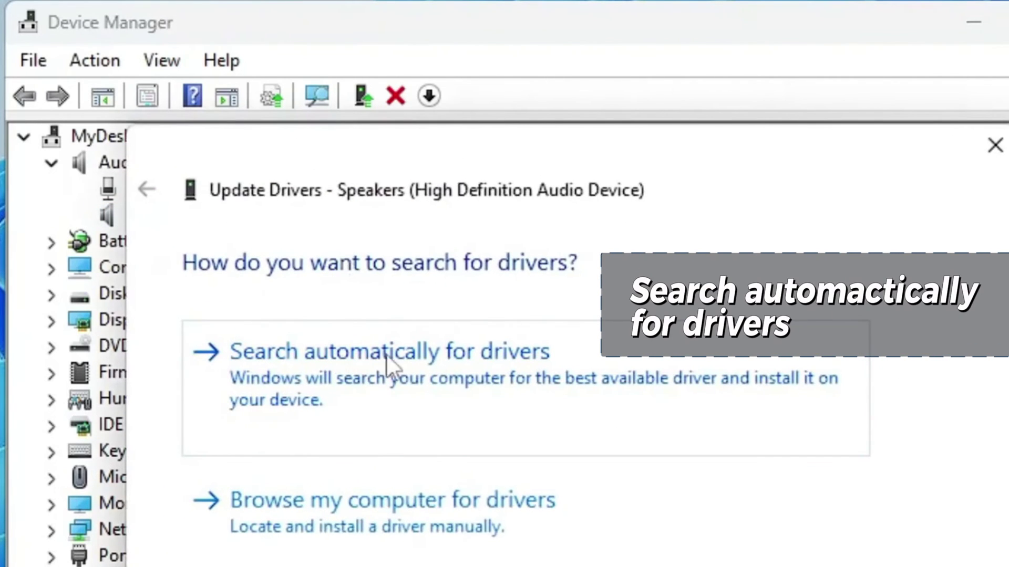
click(411, 362)
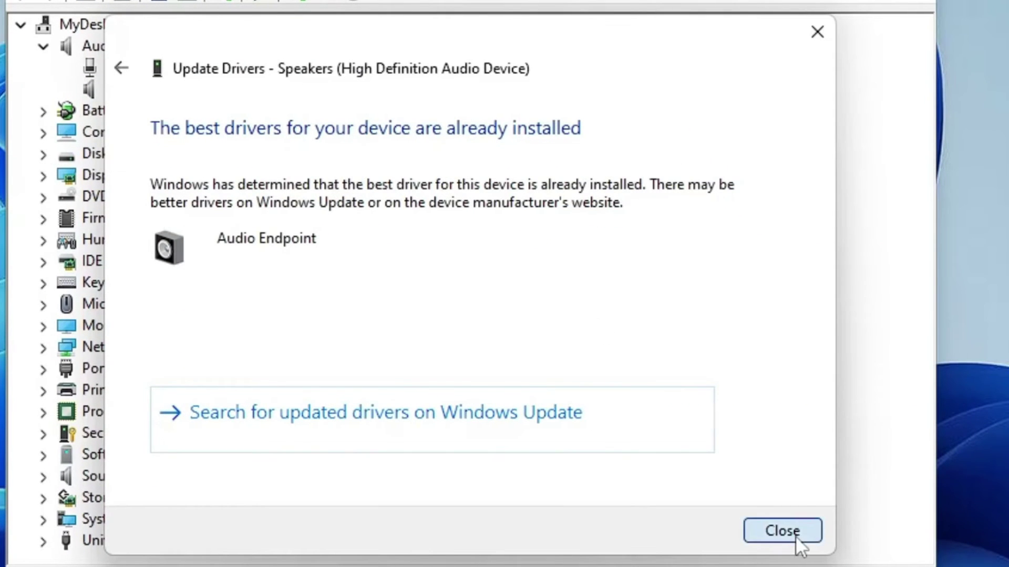
click(787, 531)
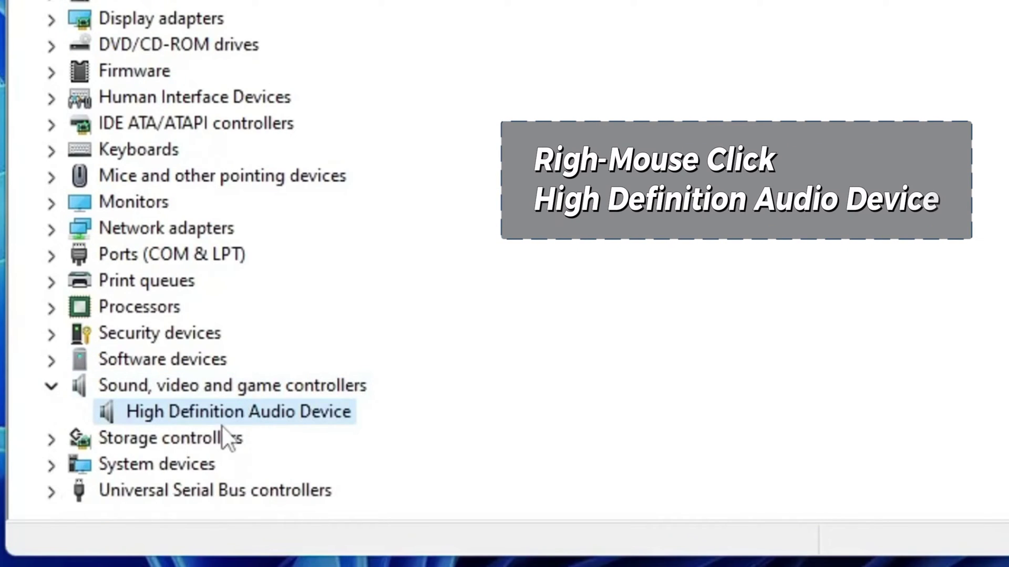
- Search automatically for a High Definition Audio Device driver update, then close the result
right_click(260, 415)
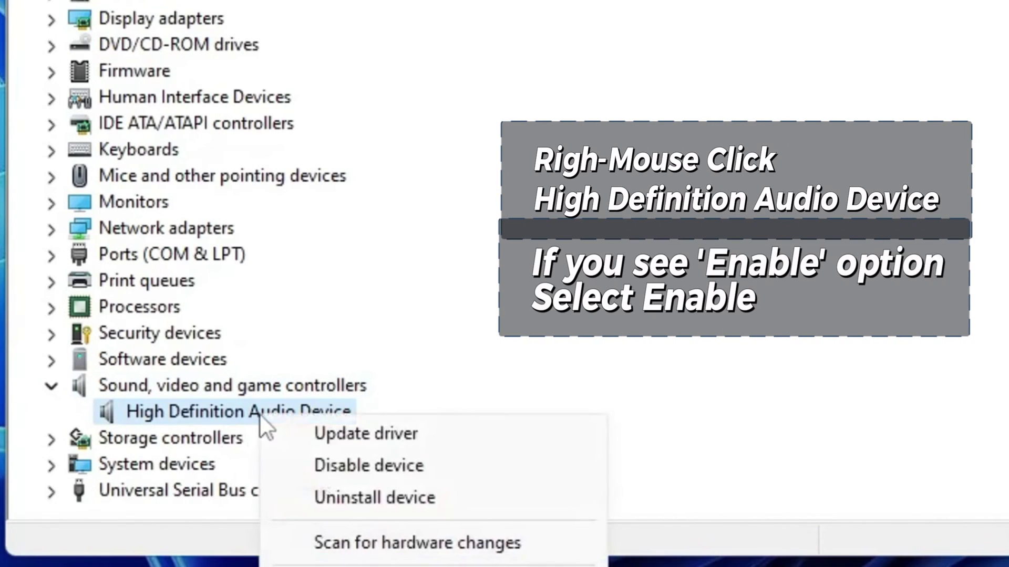
click(341, 430)
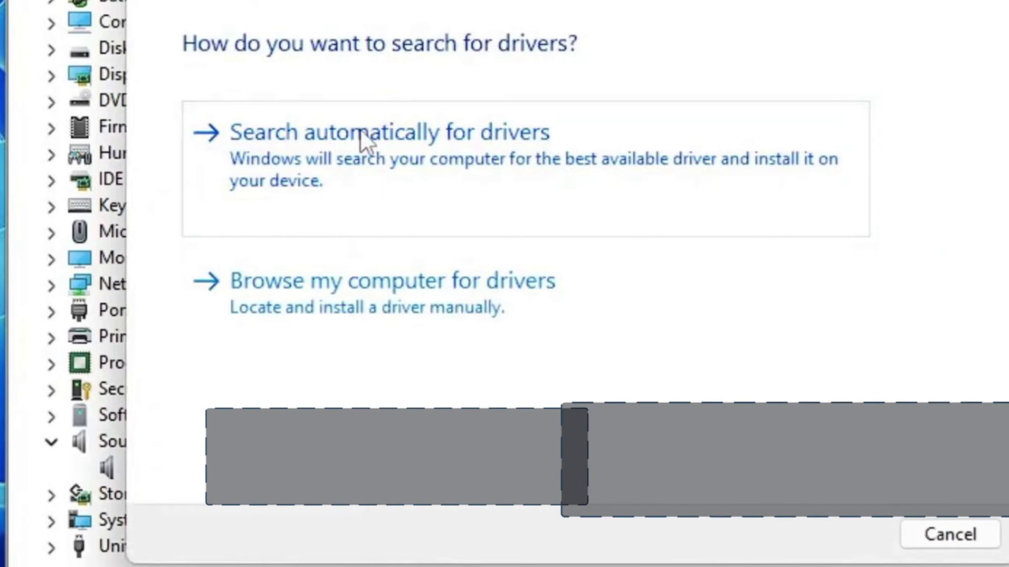
click(361, 132)
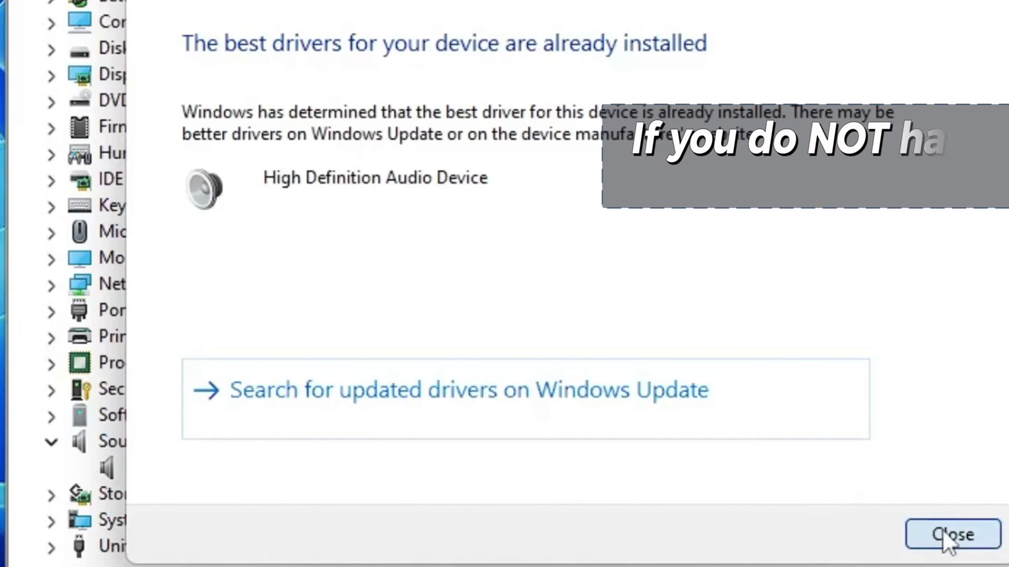
click(942, 528)
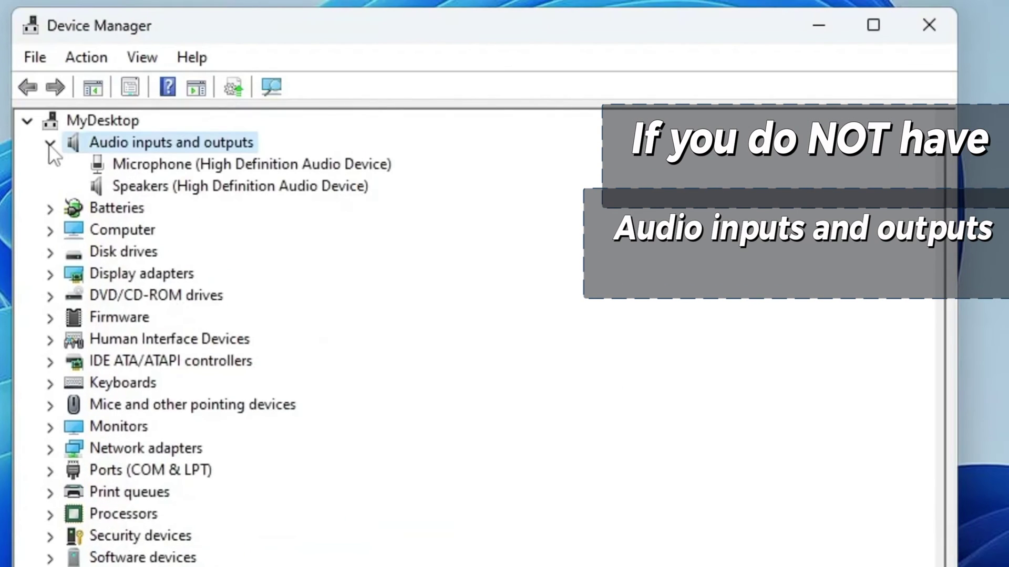
- Collapse Audio inputs and outputs and Sound, video and game controllers, then turn on Show hidden devices
click(50, 144)
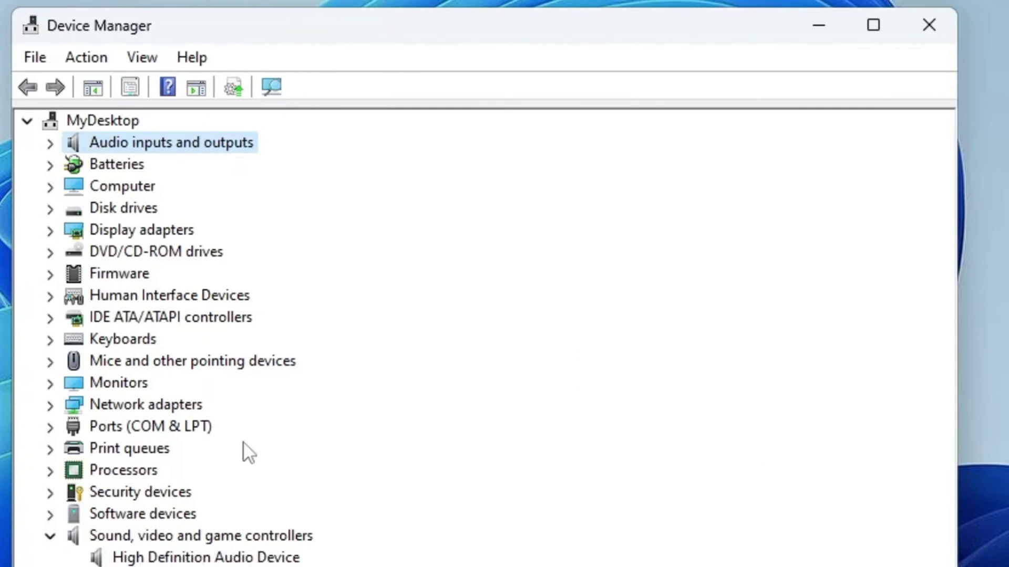
click(50, 536)
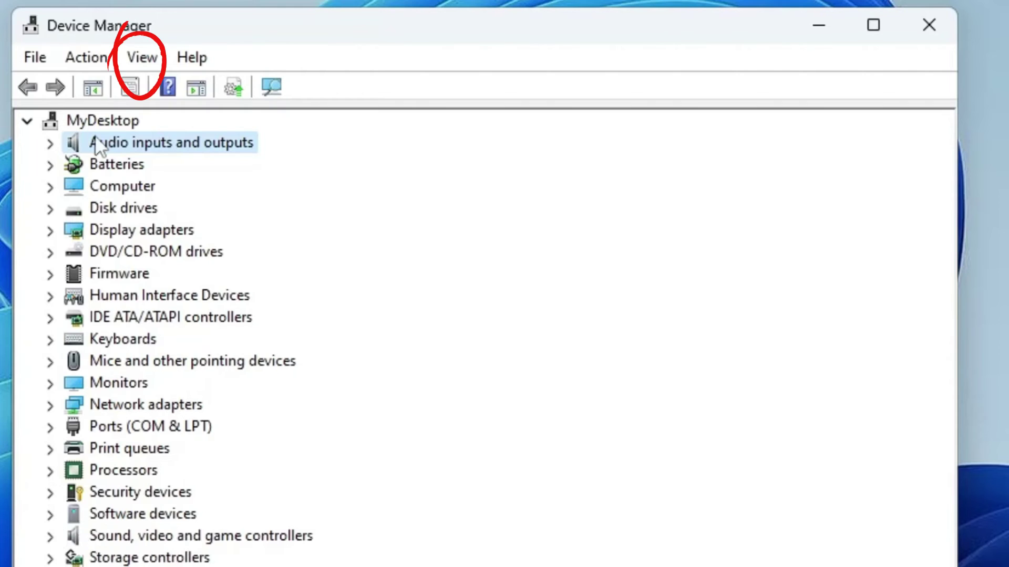
click(142, 59)
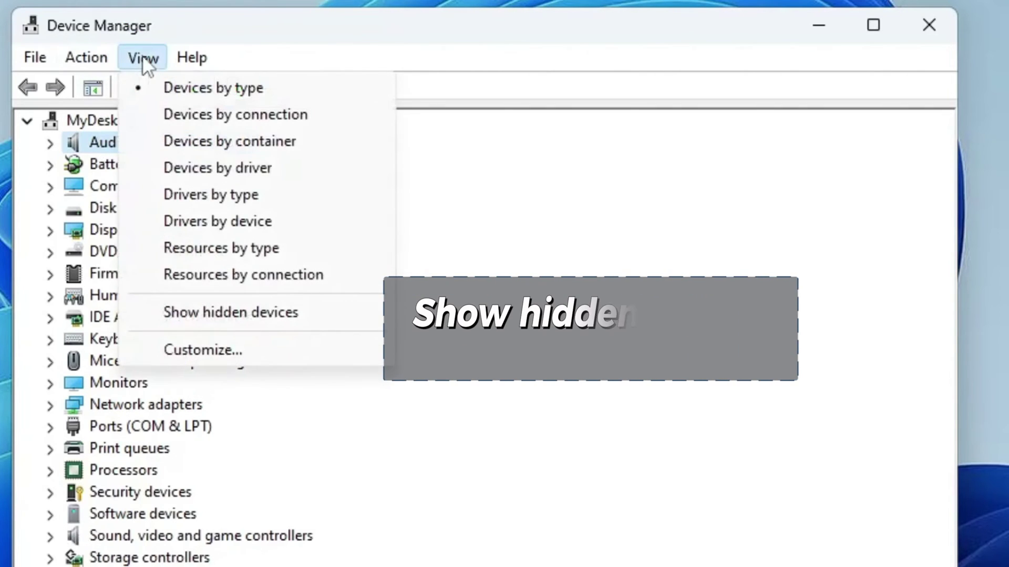
click(181, 308)
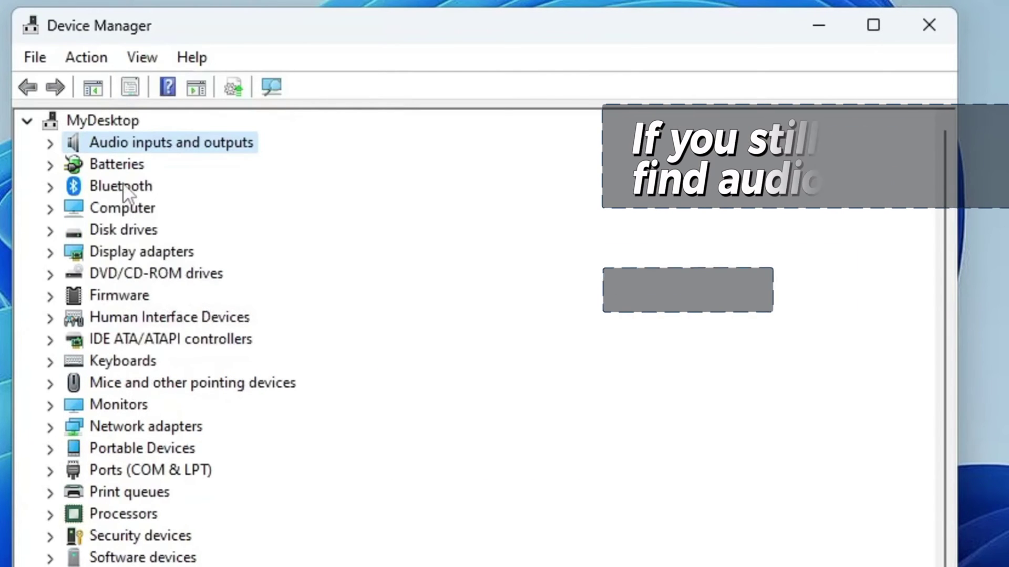
- Run Scan for hardware changes from the Action menu to refresh the device list
click(134, 211)
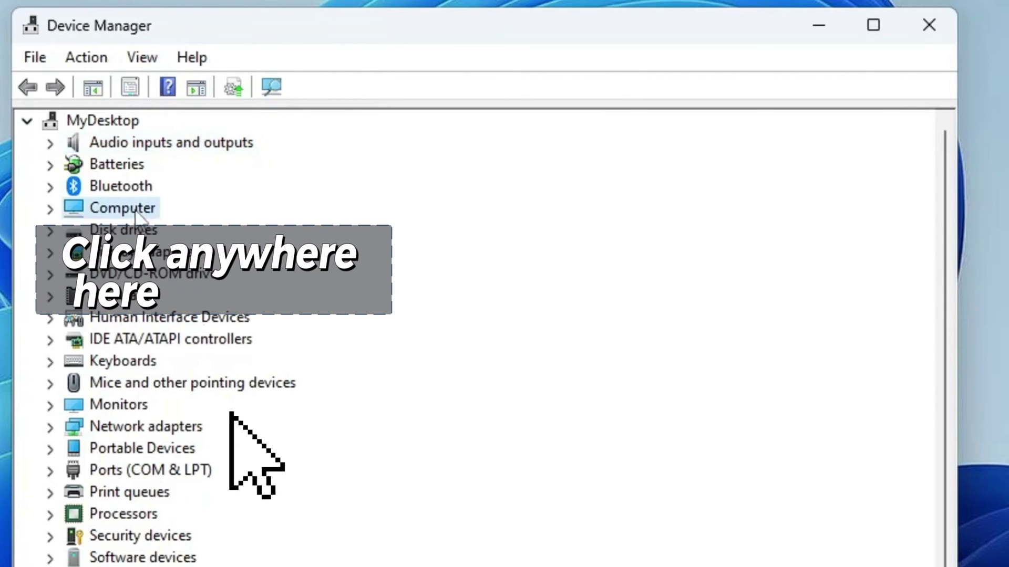
click(89, 57)
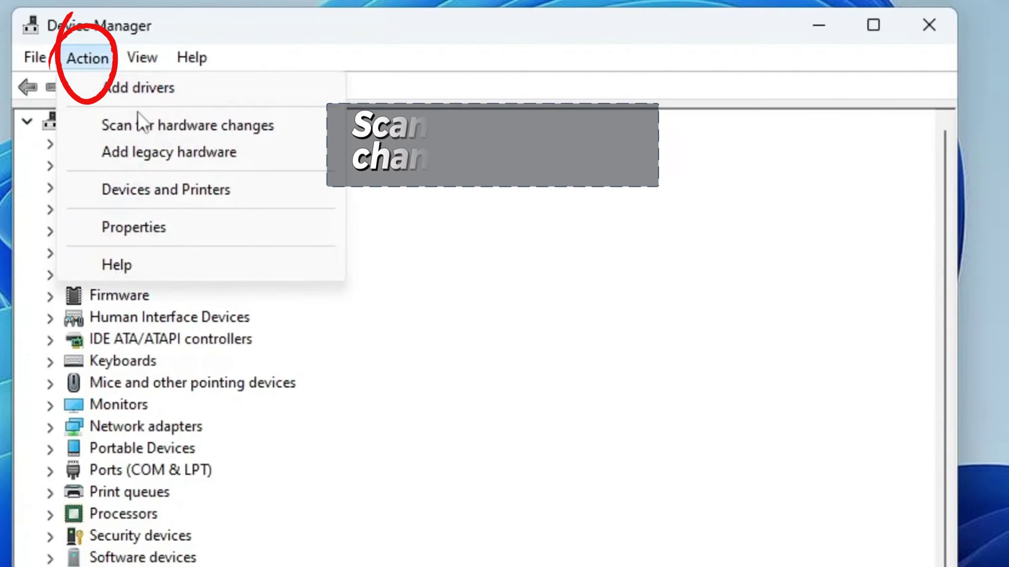
click(148, 129)
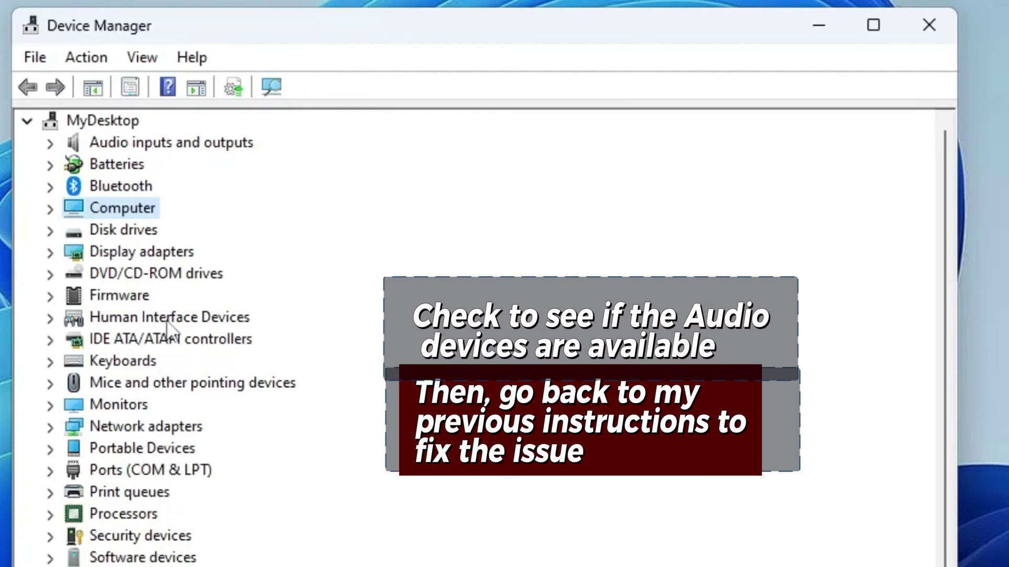
scroll(176, 352, down, 1)
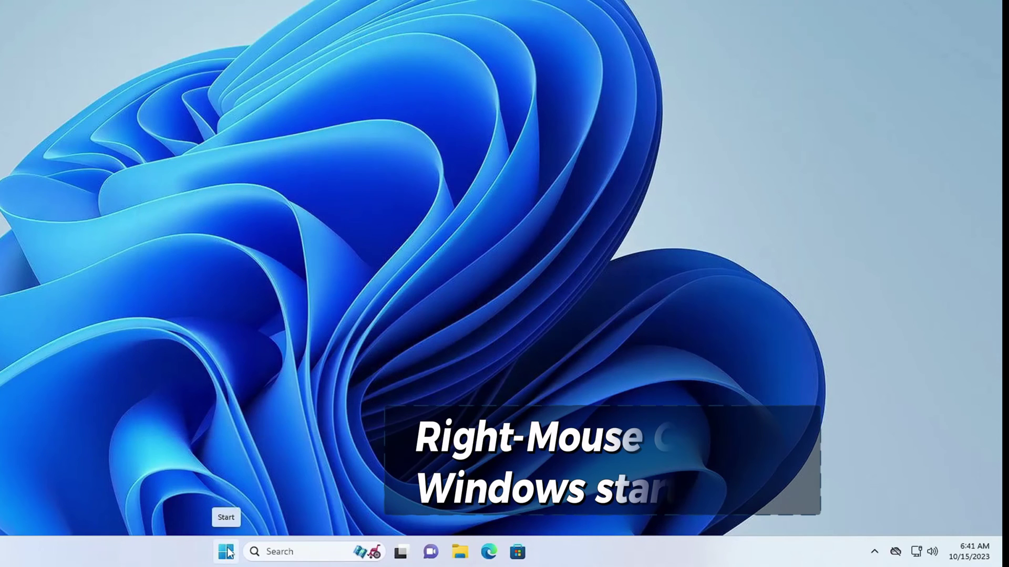
- Reopen Device Manager from the Start button's right-click menu
right_click(228, 552)
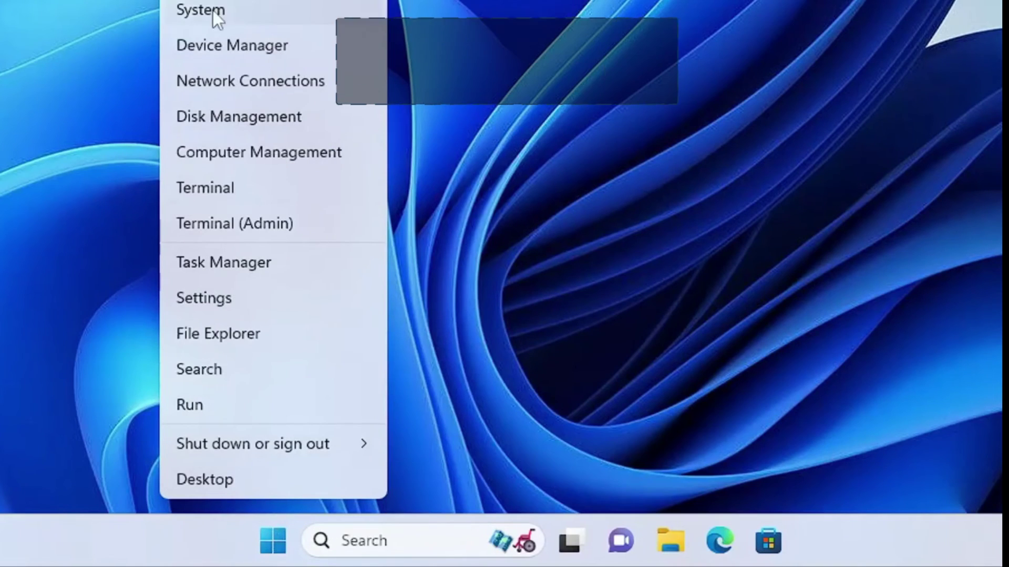
click(222, 47)
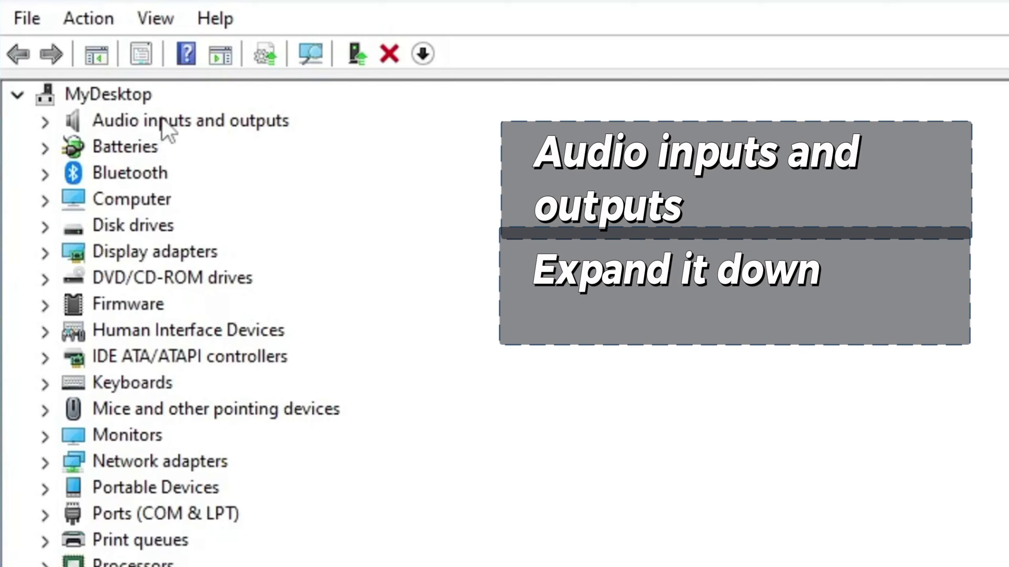
- Expand Audio inputs and outputs and view the Speakers (High Definition Audio Device) options without choosing any
double_click(161, 121)
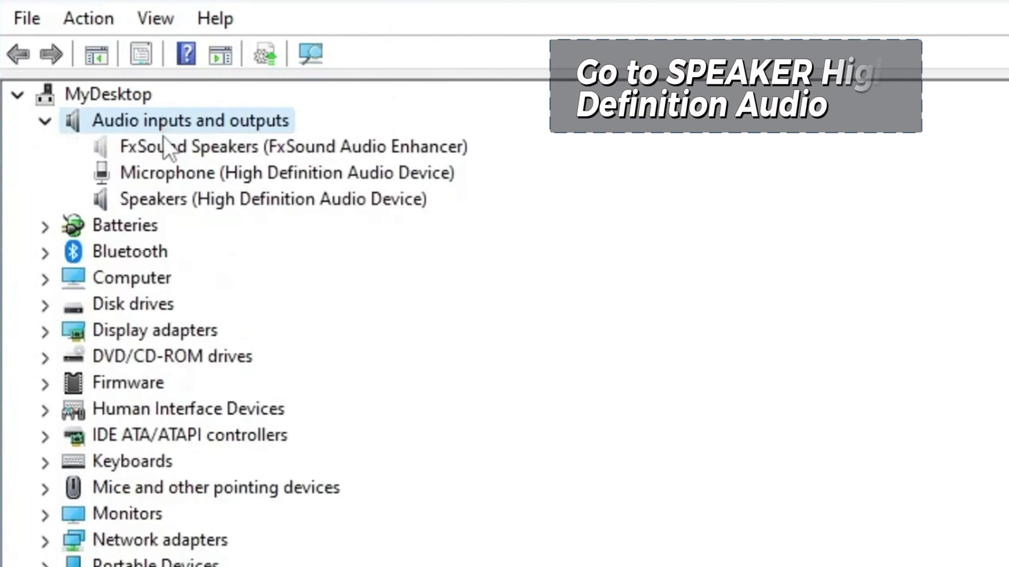
click(176, 200)
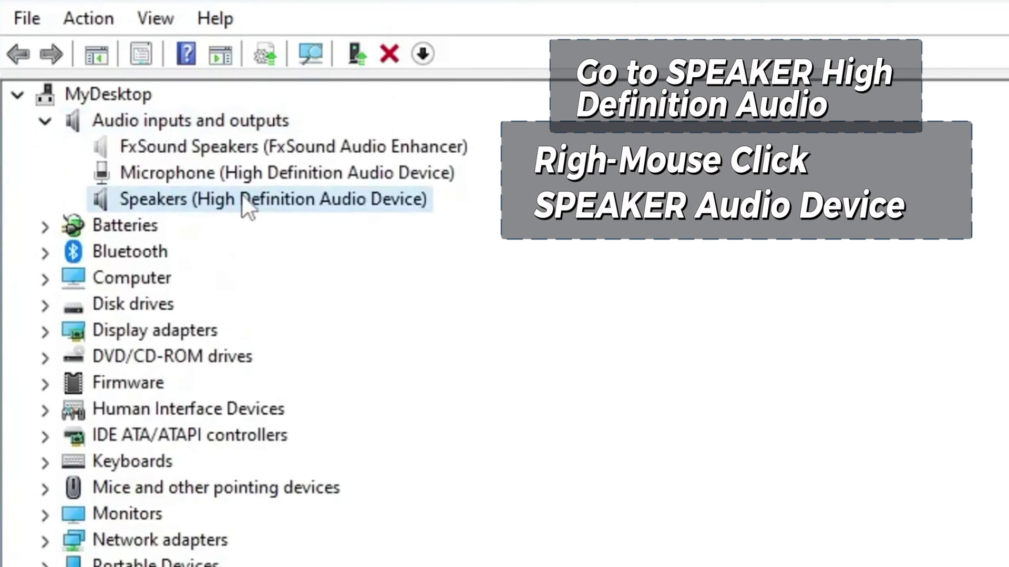
right_click(242, 196)
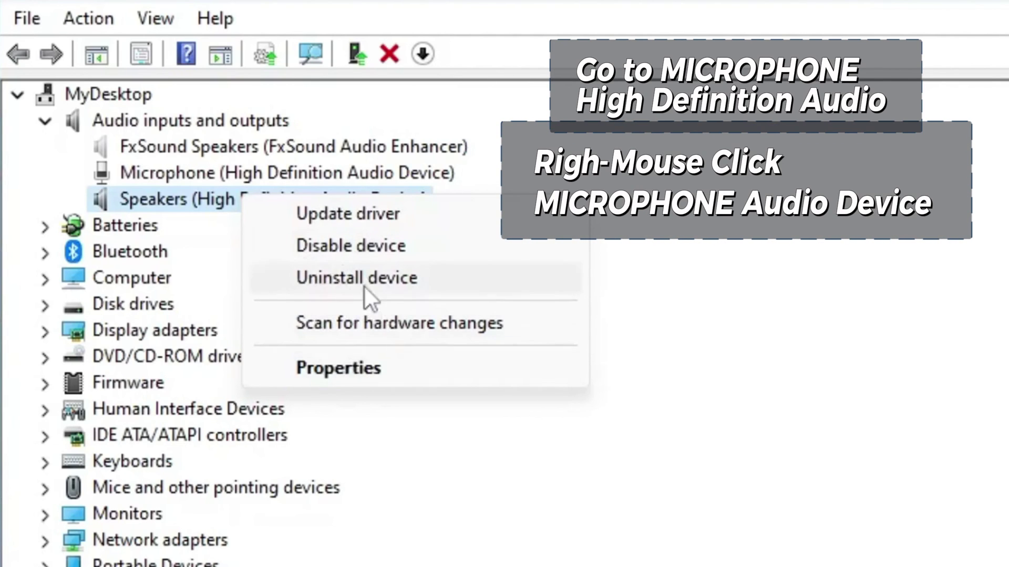
click(449, 484)
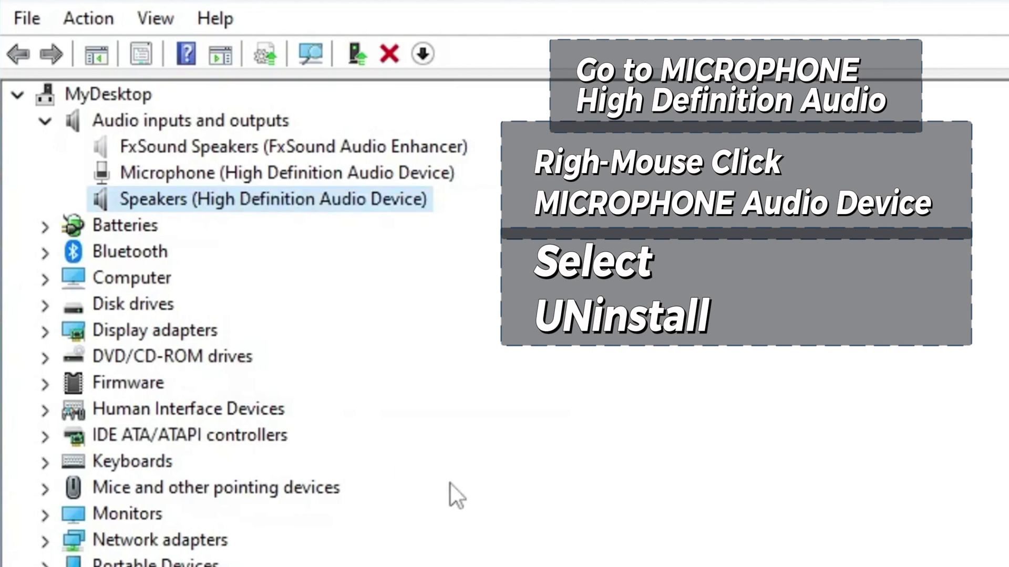